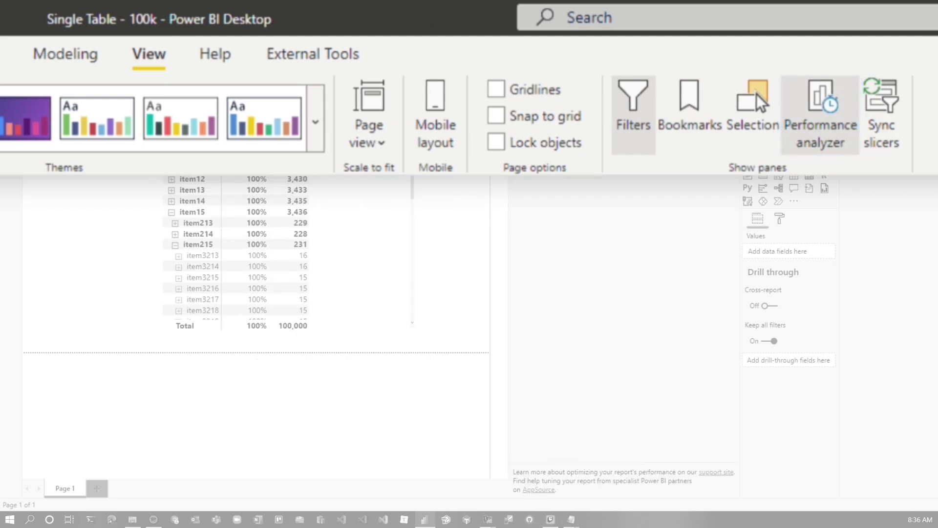
Collapse the Fields pane to widen the matrix report beside Performance analyzer
click(930, 102)
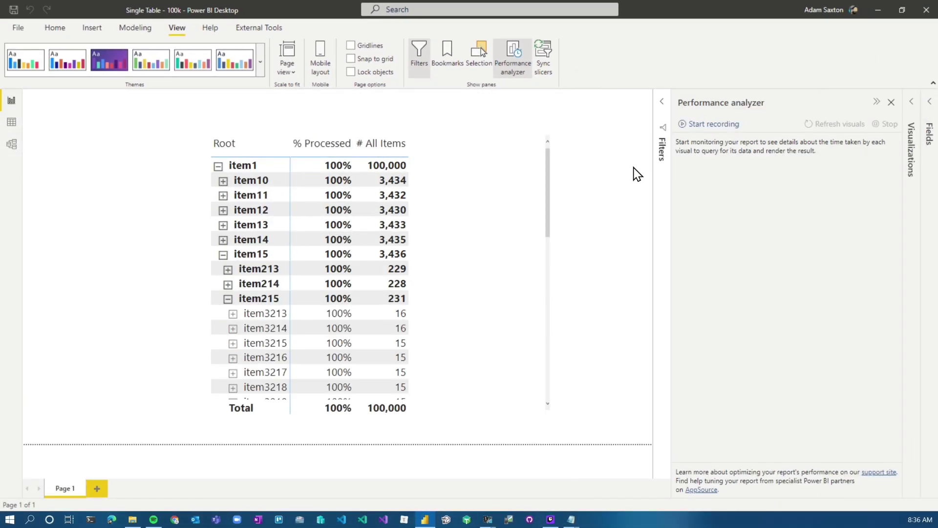
Launch DAX Studio from External Tools, clear its cache in the NO - RLS window, and return to Power BI
click(268, 29)
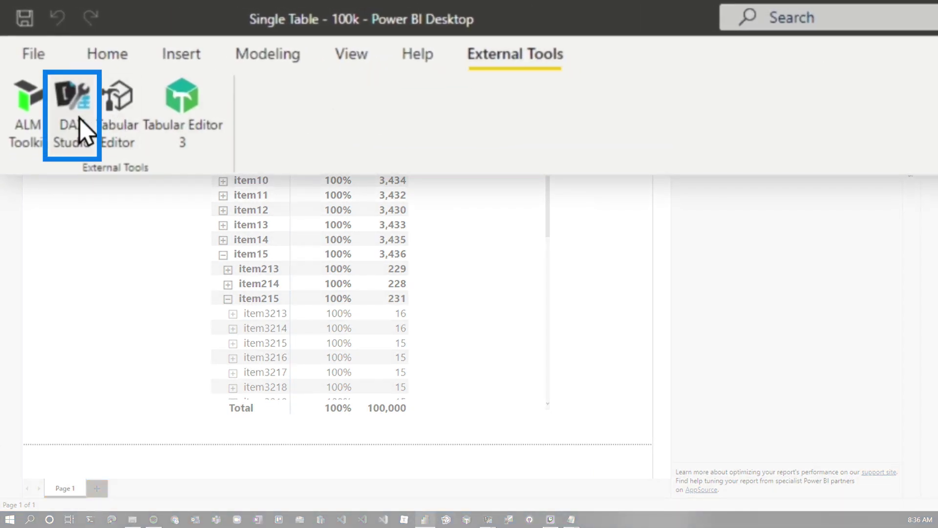
click(79, 118)
mouse_move(489, 520)
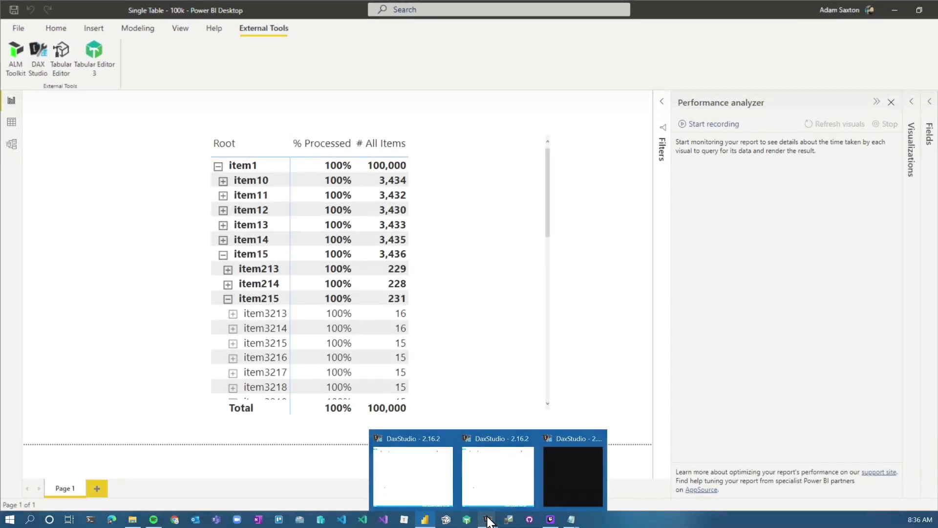
click(486, 469)
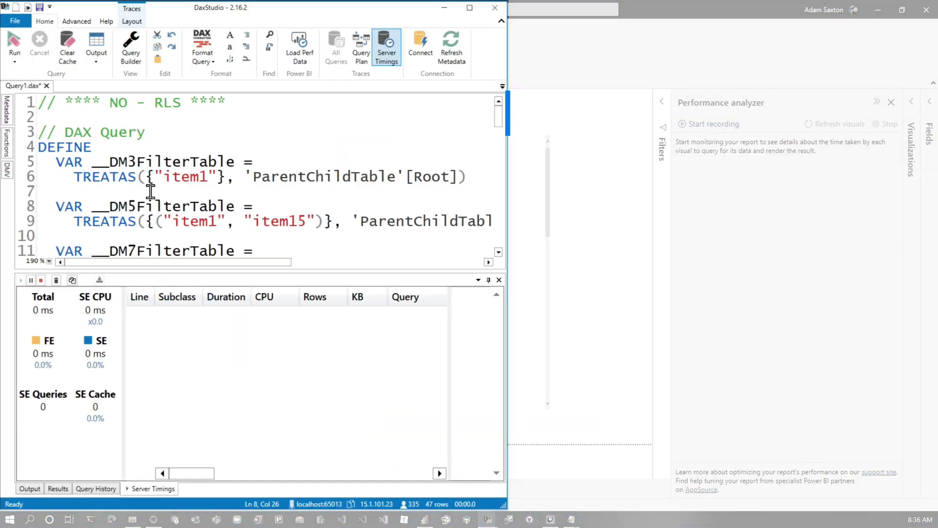
click(70, 60)
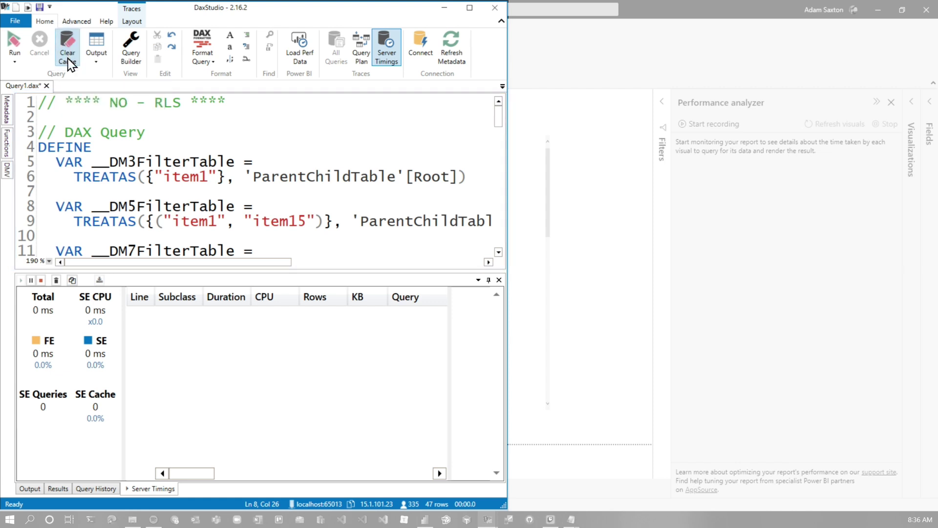
click(590, 46)
Record the matrix's refresh in Performance analyzer (205 ms) and copy its DAX query
click(711, 124)
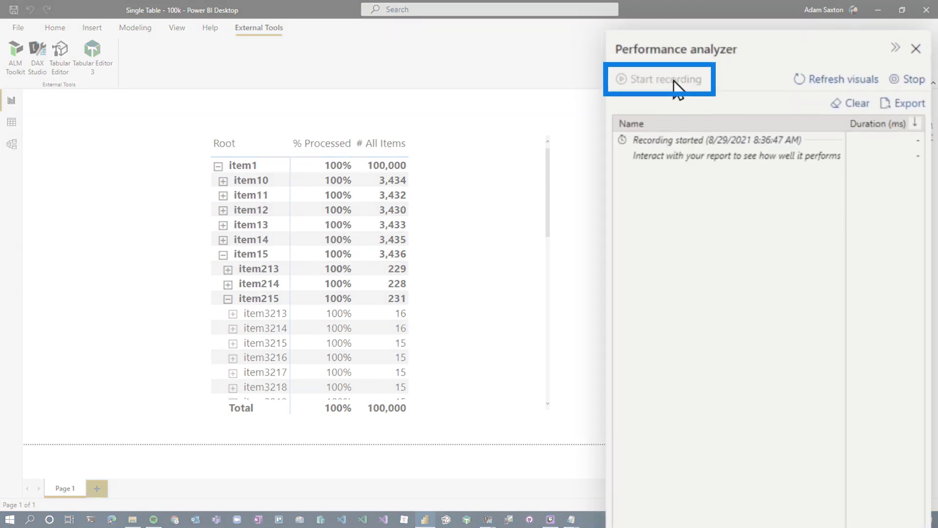
click(836, 77)
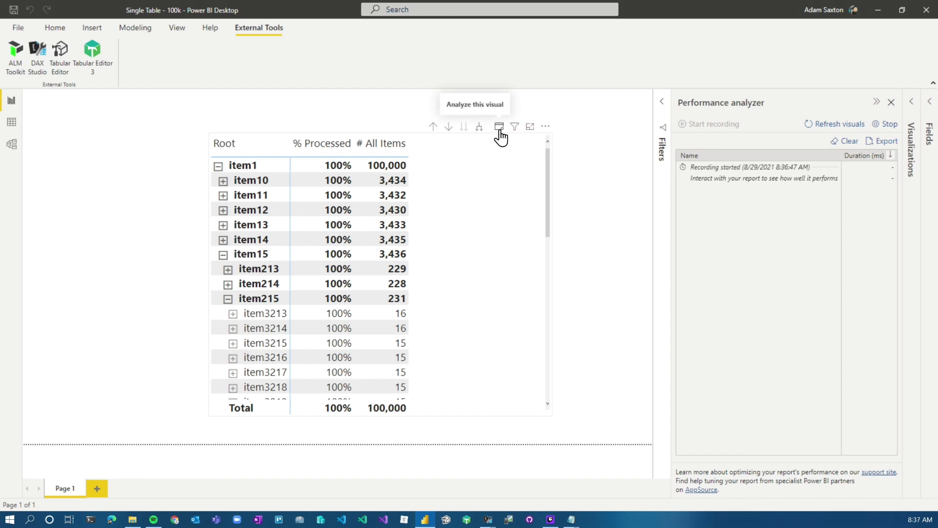
click(500, 128)
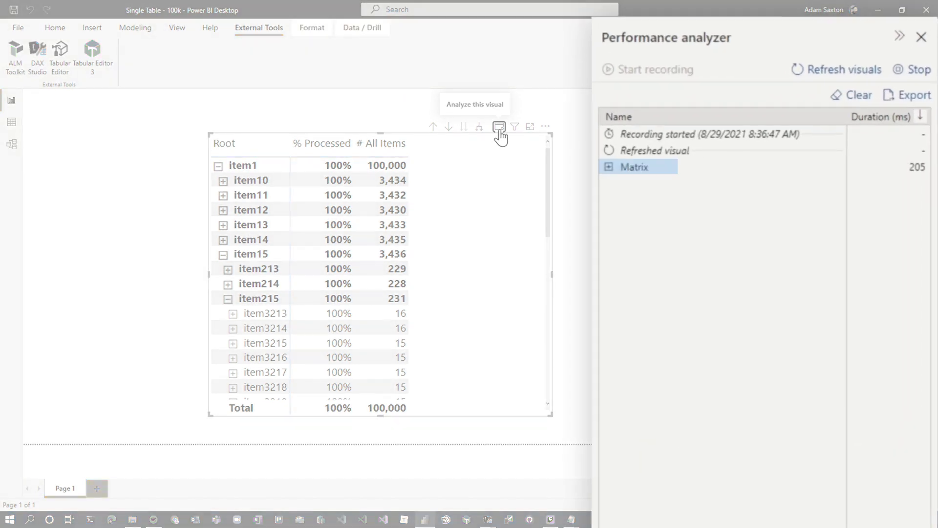
click(609, 167)
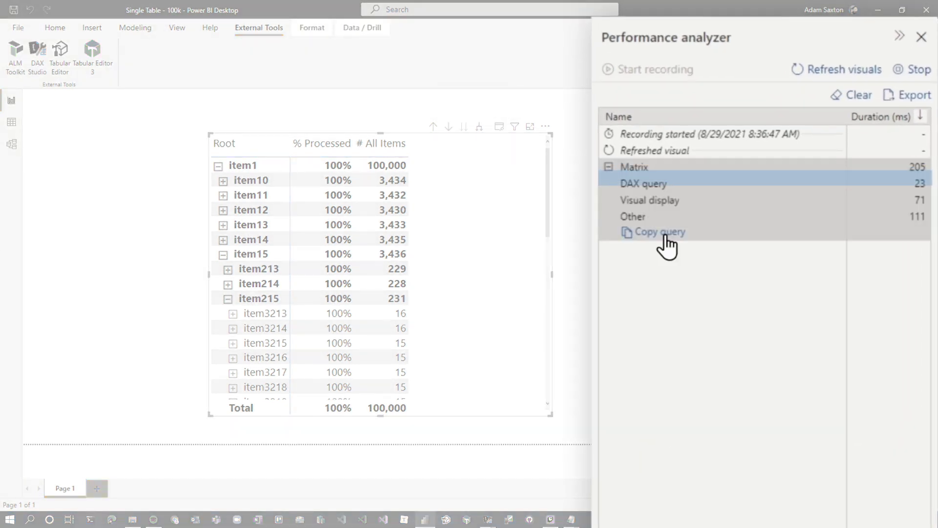
click(665, 233)
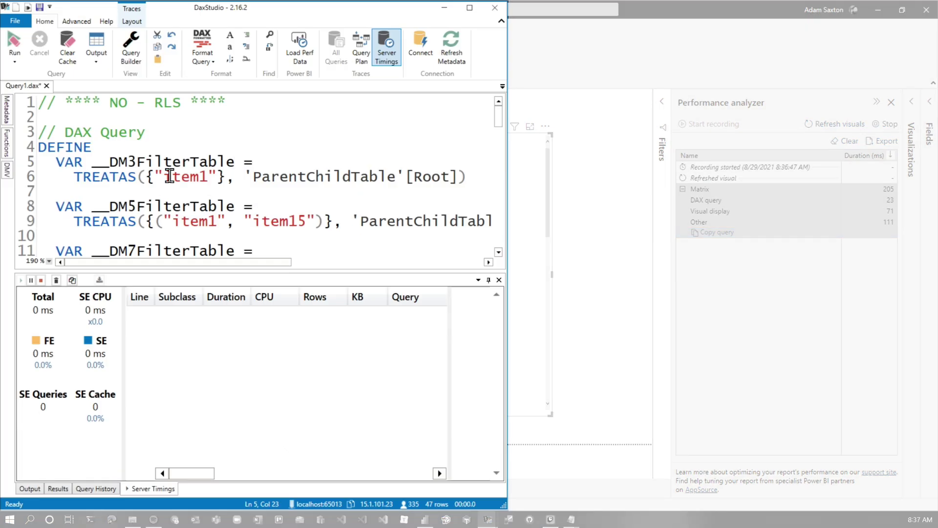
Run the NO - RLS query cold with Clear Cache then Run: 20 ms, 12 SE queries
drag(248, 106, 25, 96)
click(259, 171)
click(14, 60)
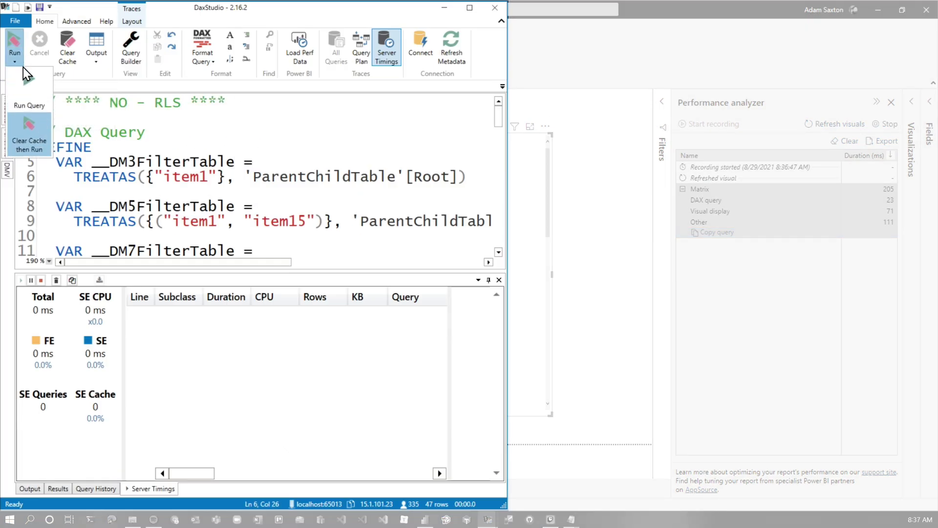
click(36, 137)
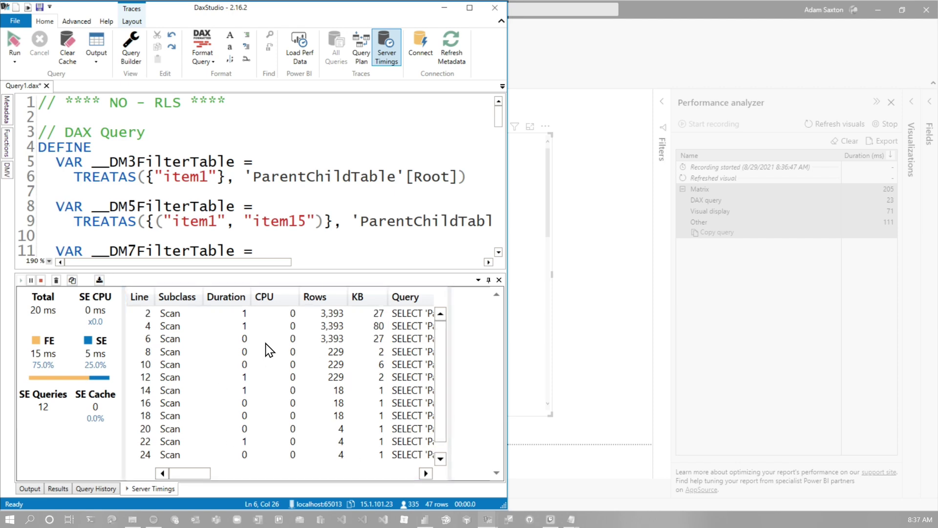
click(694, 56)
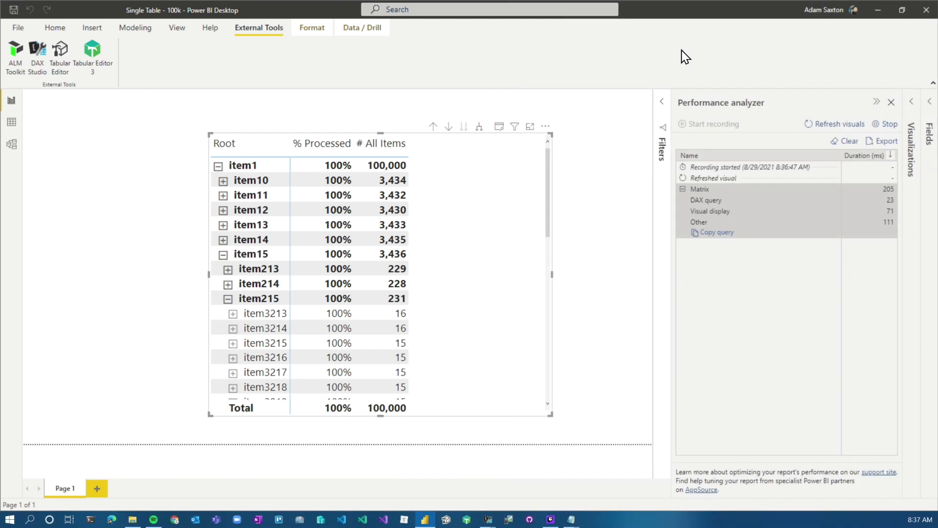
Inspect the Path column of ParentChildTable in Data view
click(12, 122)
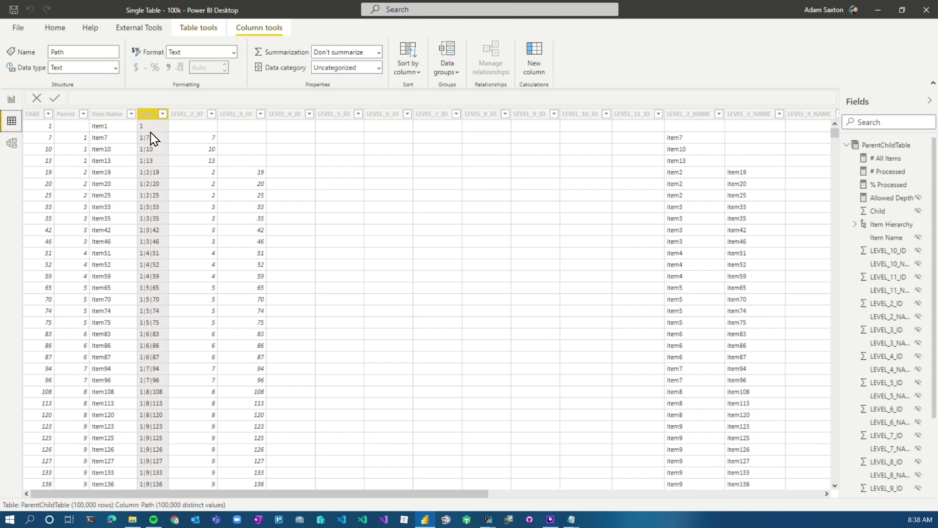
click(150, 117)
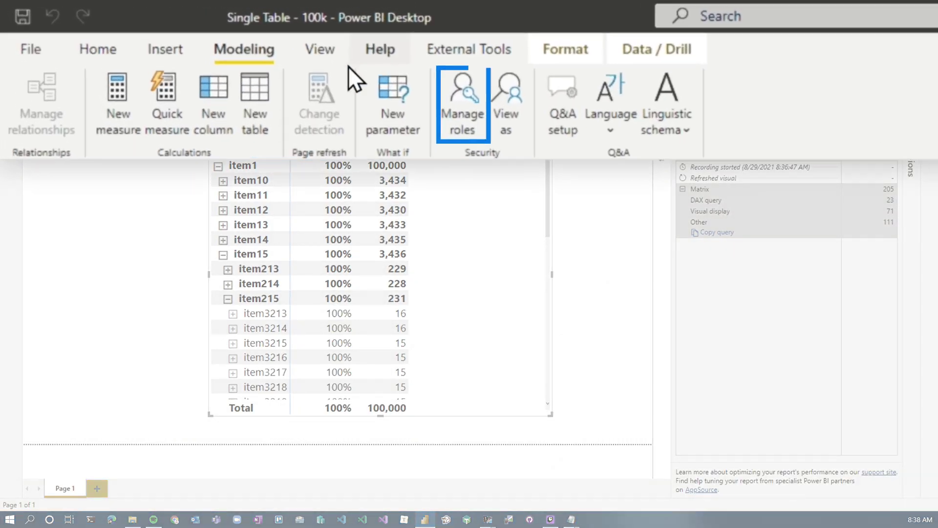
Review the Option1 role's PATHCONTAINS filter on 215 in Manage roles
click(510, 111)
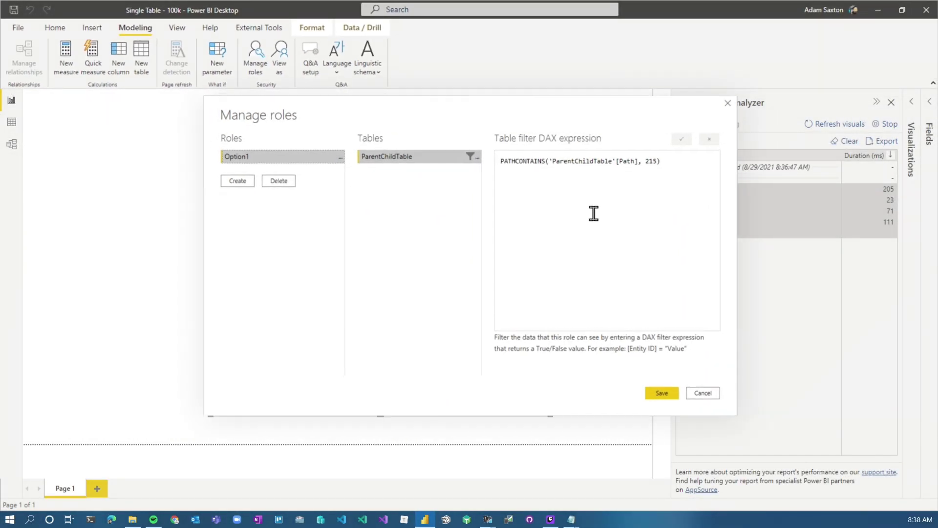
triple_click(632, 161)
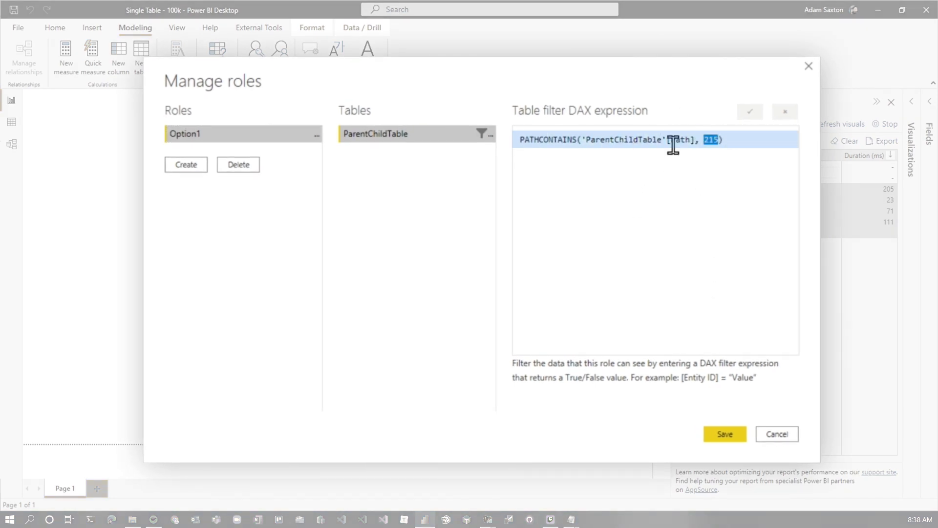
click(729, 143)
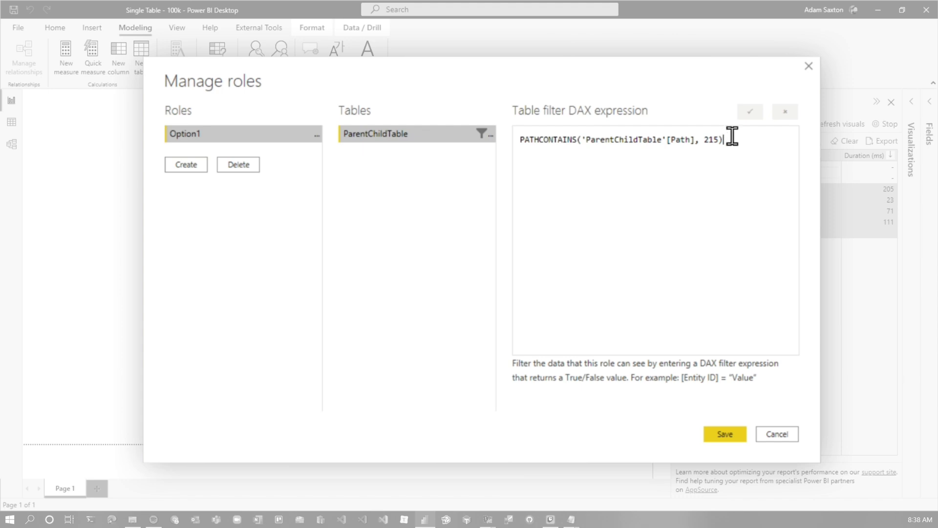
drag(749, 140, 497, 131)
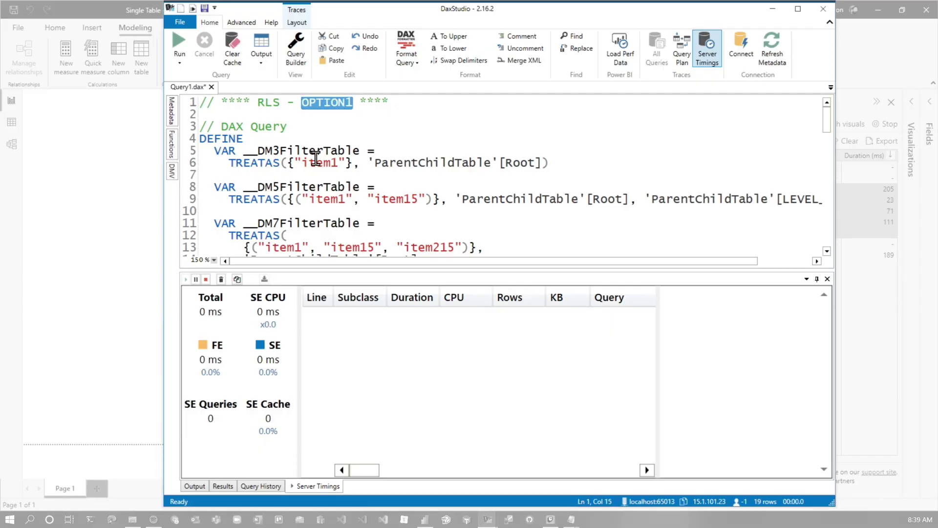
Check the RLS - OPTION1 window's advanced connection options, including Roles, then cancel
click(396, 215)
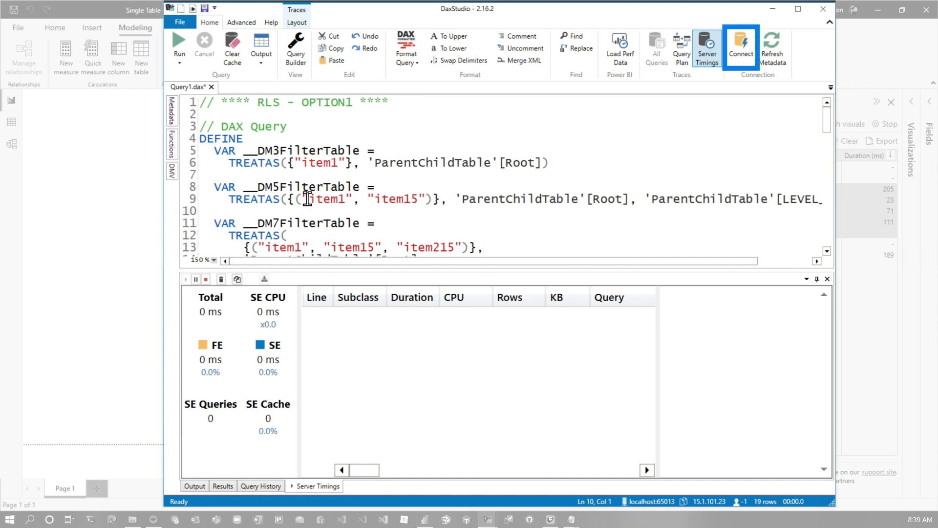
click(732, 49)
click(409, 244)
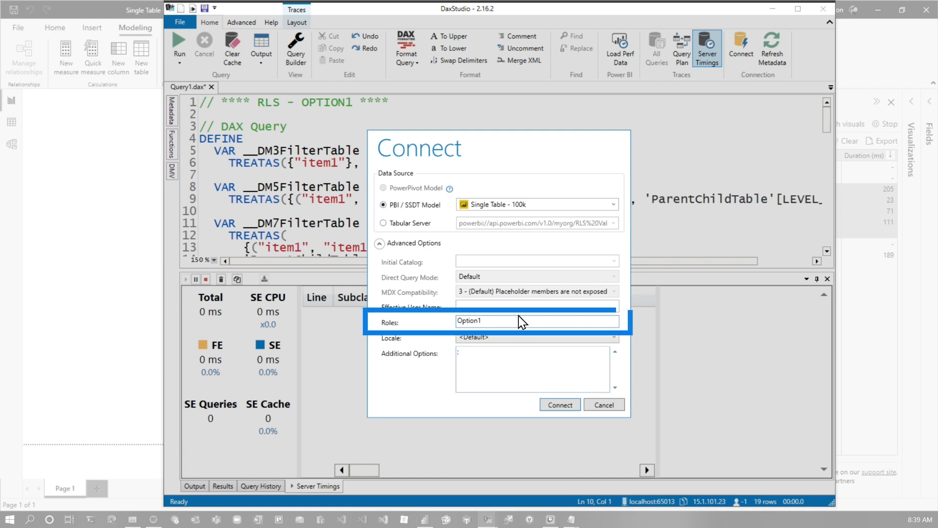
click(604, 405)
Clear the cache and run the RLS - OPTION1 query: 73 ms across 13 SE queries
key(alt+Tab)
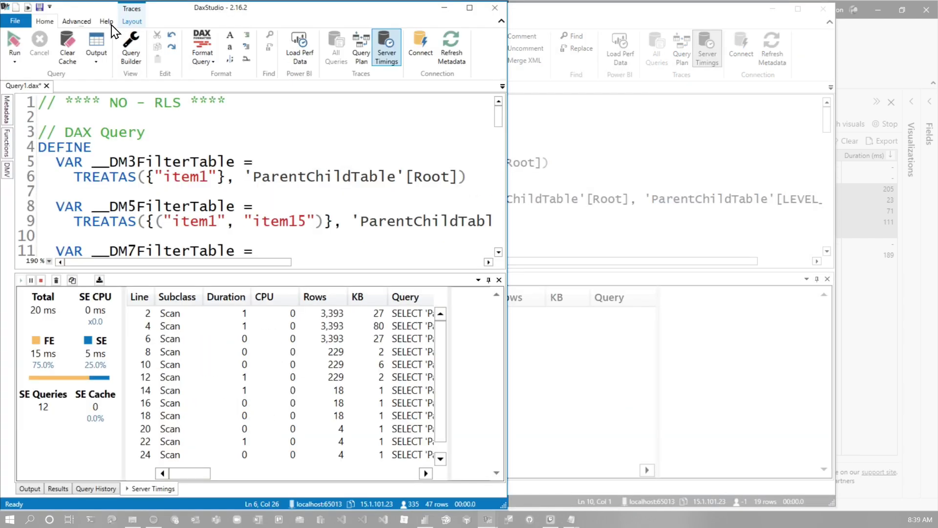
click(69, 46)
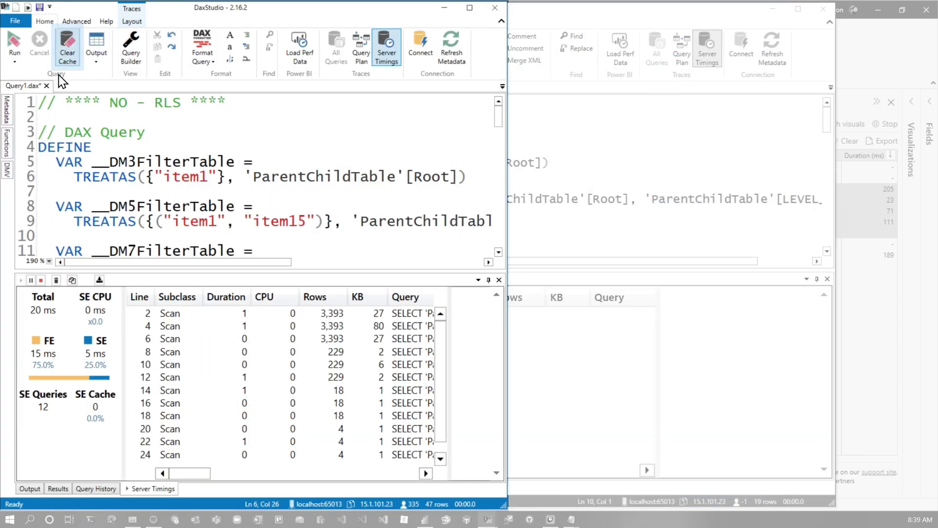
click(553, 225)
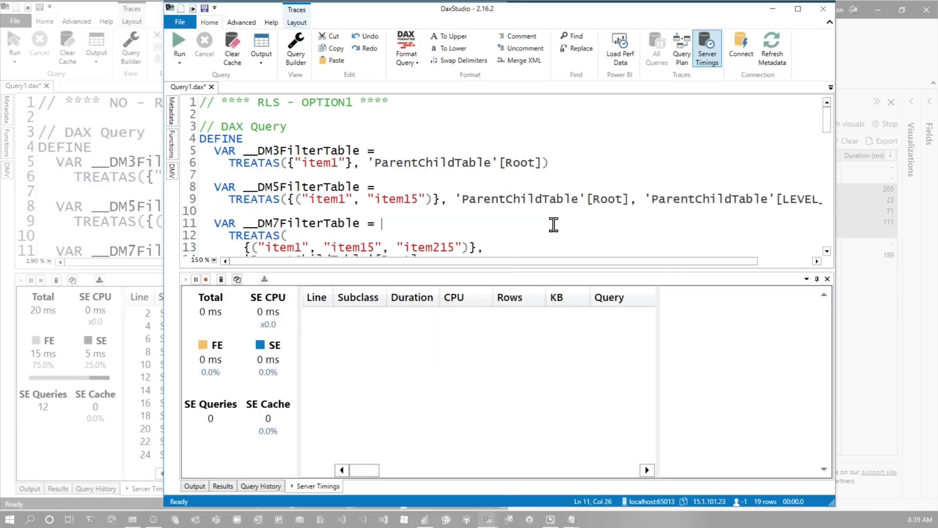
click(179, 44)
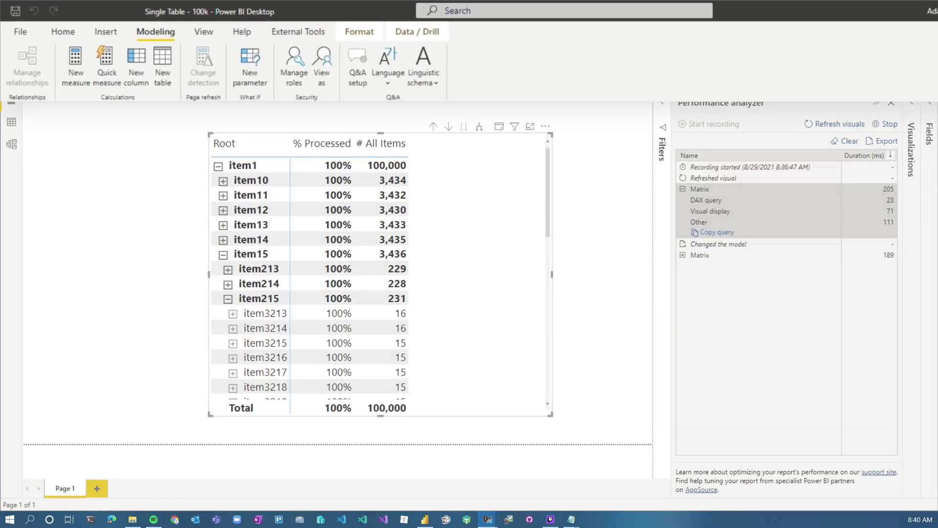
Create and save role Option2 filtering Child or LEVEL_2_ID–LEVEL_7_ID equal to 215
click(452, 105)
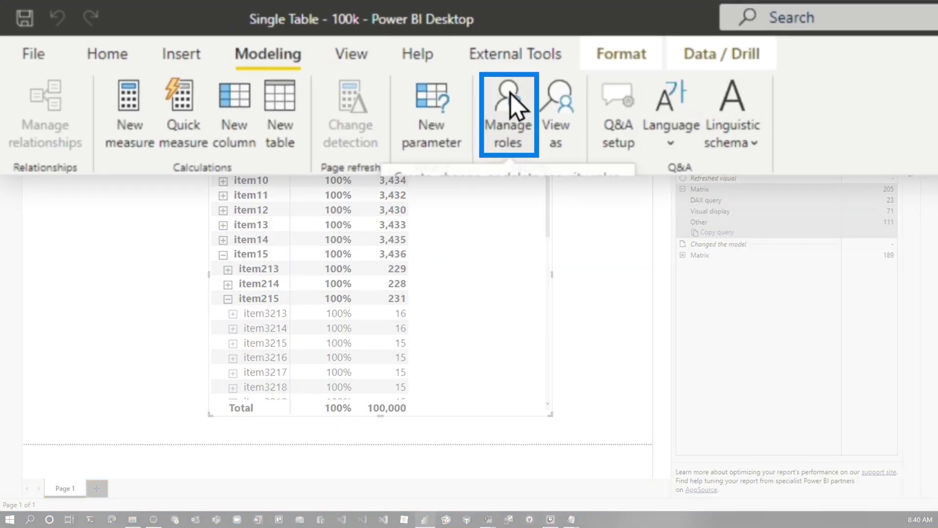
text(Option2)
key(Return)
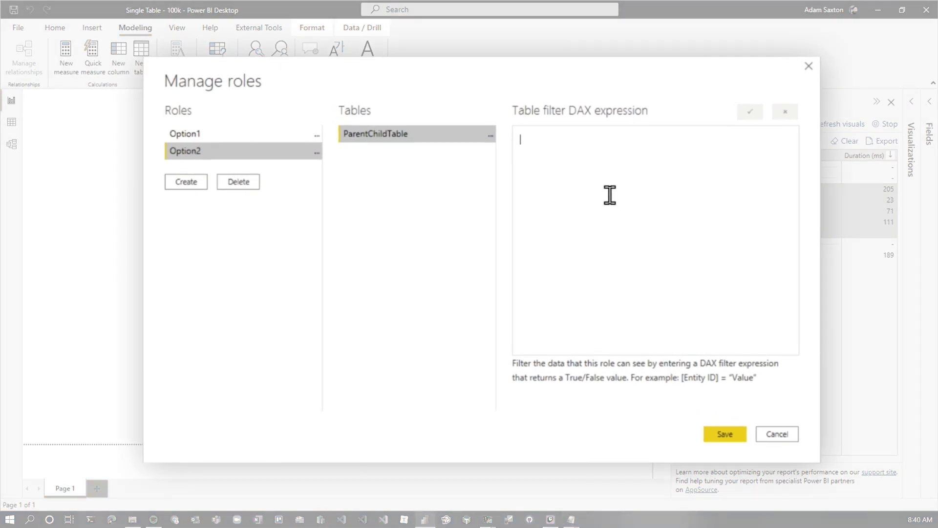
key(ctrl+v)
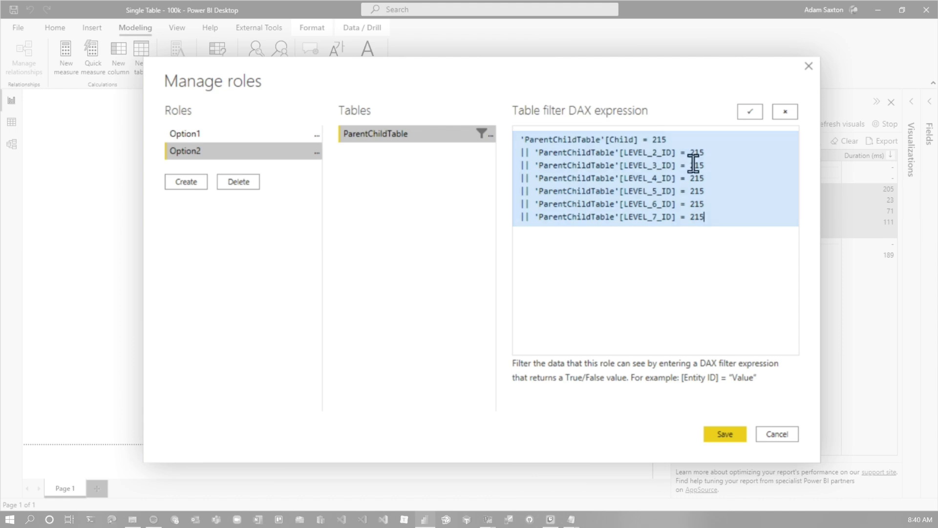
click(639, 184)
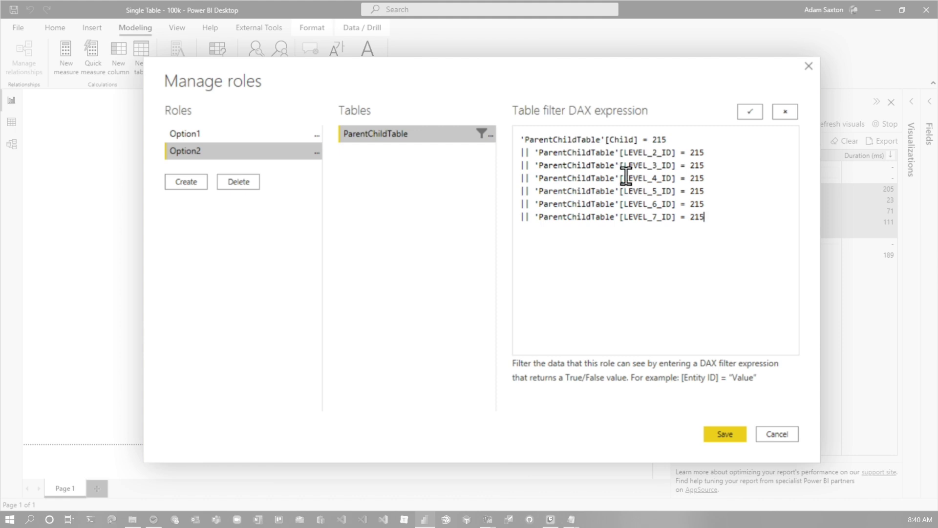
drag(521, 139, 637, 217)
click(597, 160)
click(750, 112)
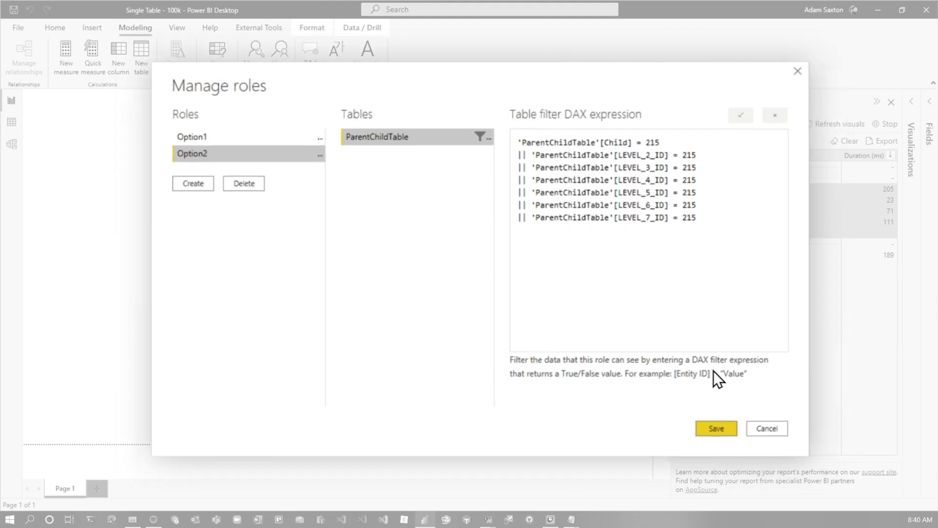
click(725, 434)
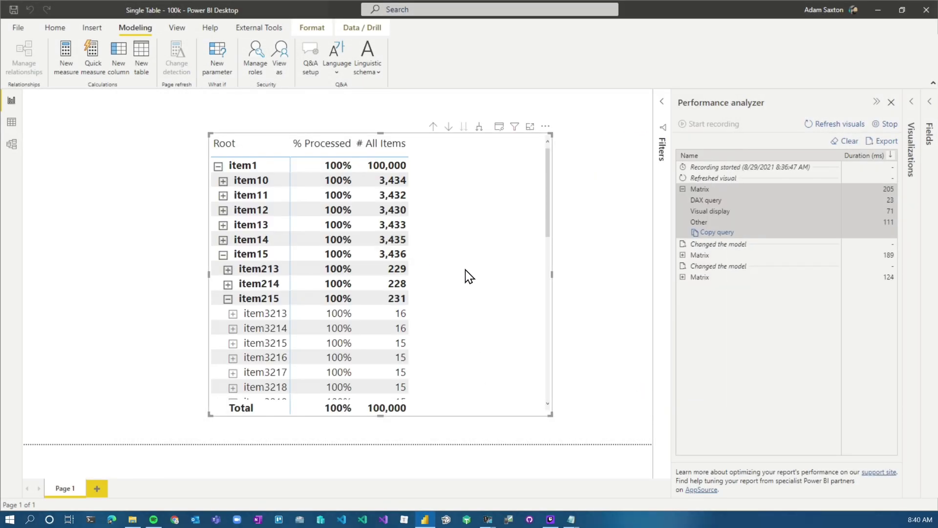
key(alt+Tab)
Reconnect the RLS - OPTION2 window with role Option2 and run it, taking 38 ms
mouse_move(494, 521)
click(588, 481)
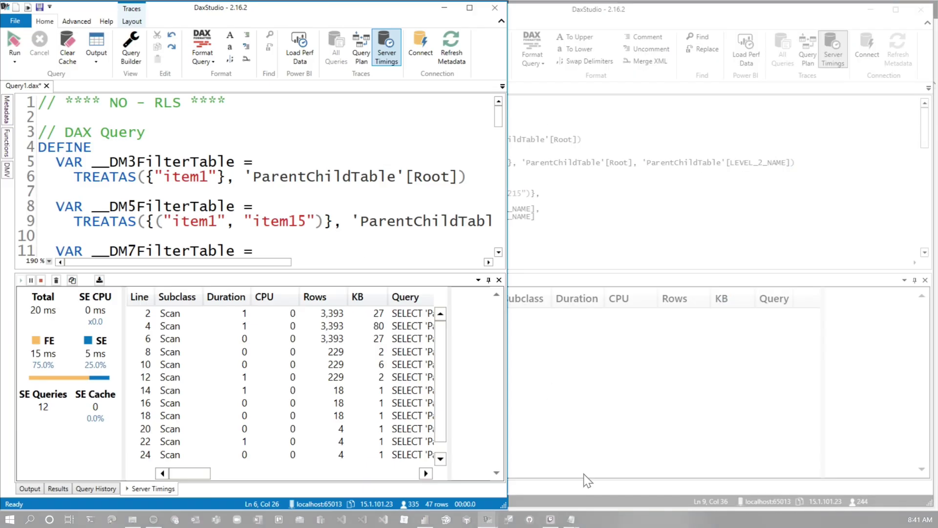
click(424, 482)
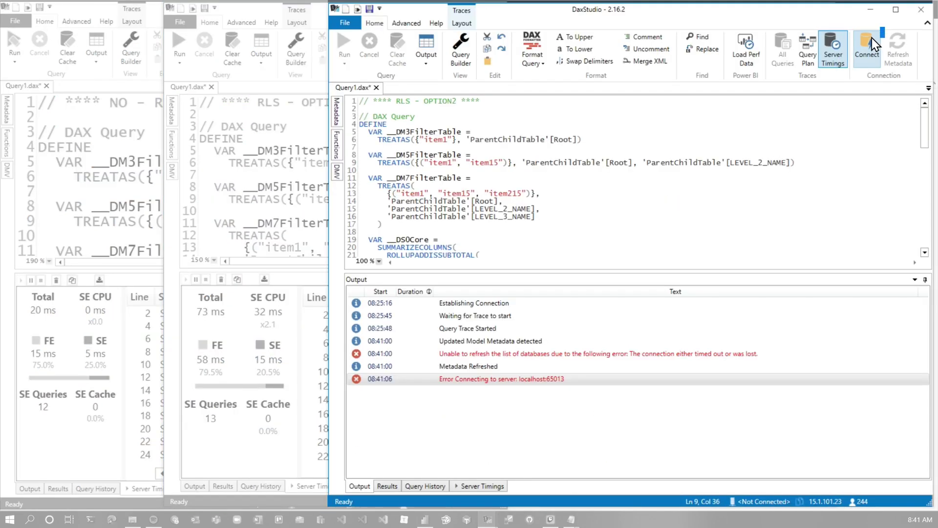
click(871, 40)
click(511, 244)
click(668, 321)
text(Option2)
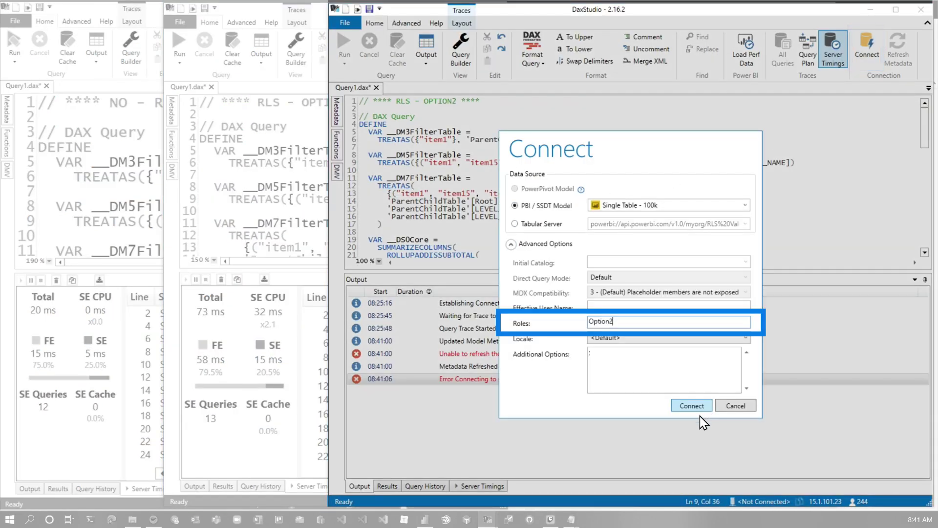
click(699, 411)
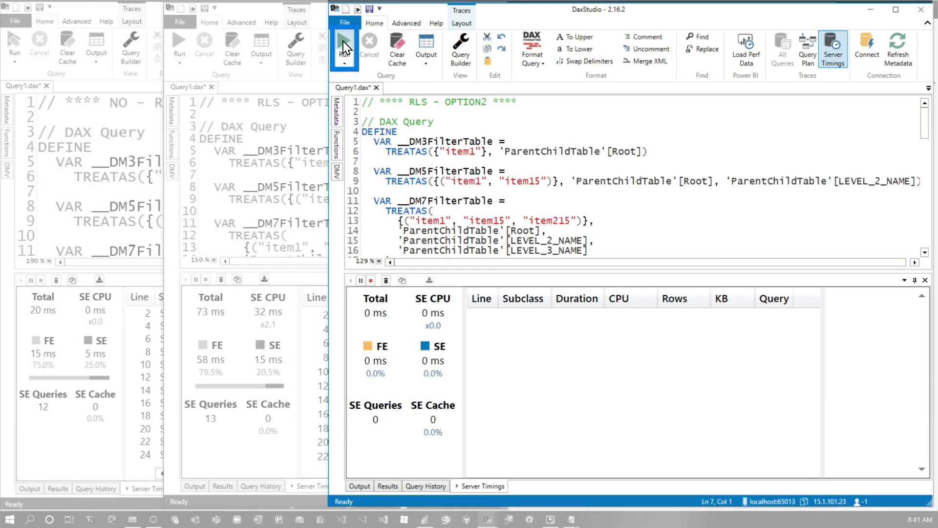
click(343, 41)
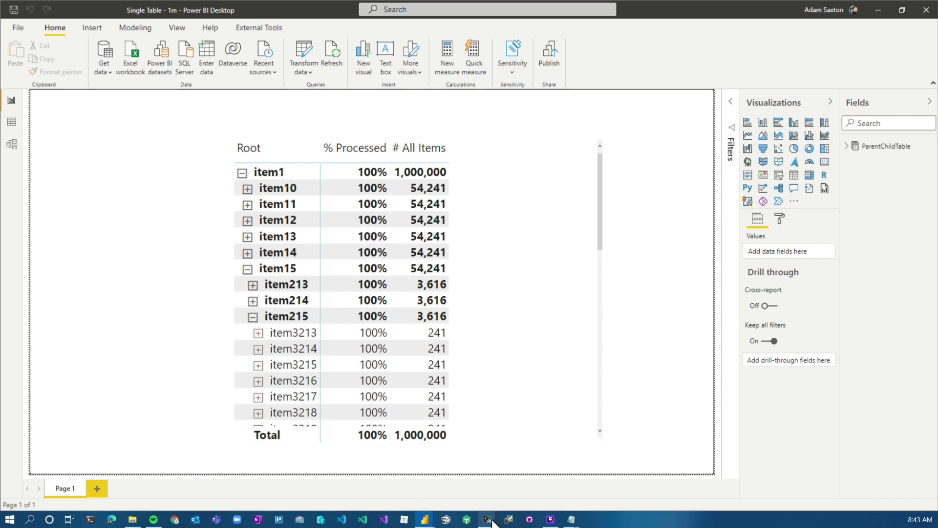
Connect the NO - RLS window to Single Table - 1m and rerun it: 27 ms
click(418, 473)
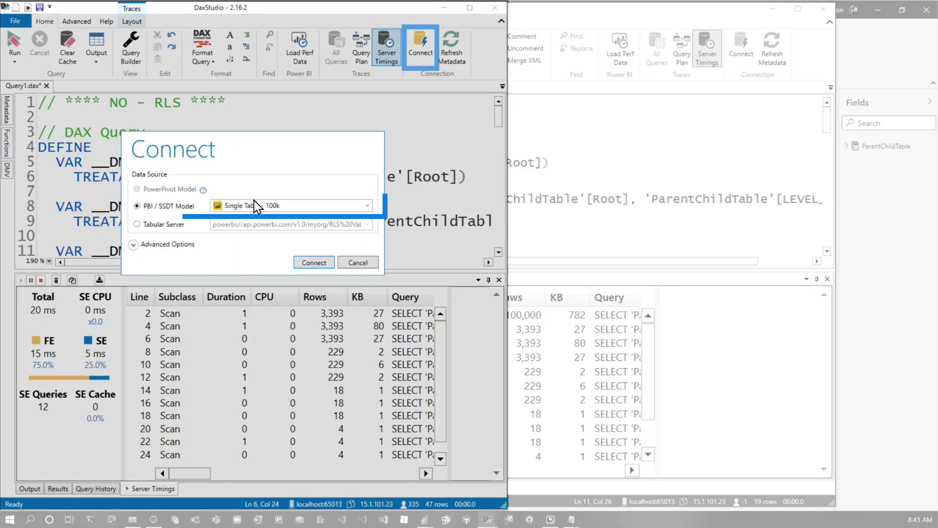
click(259, 205)
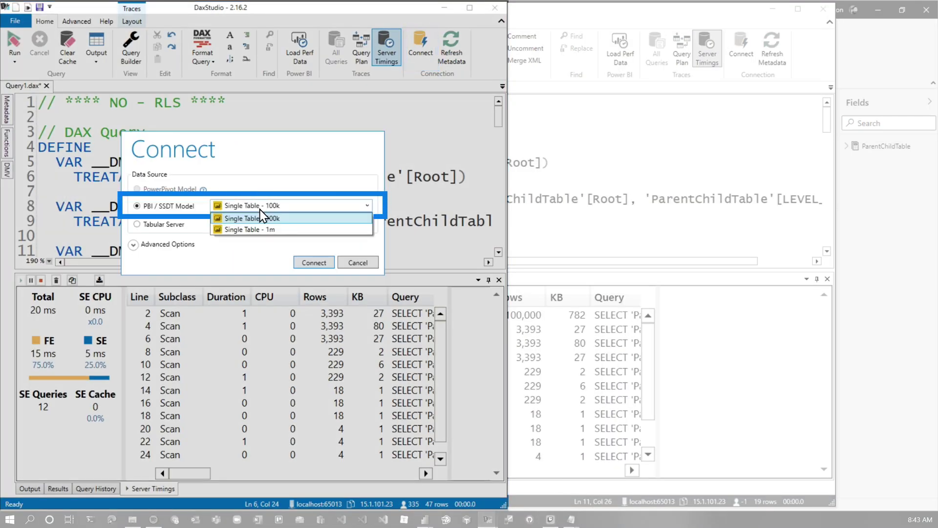
click(318, 262)
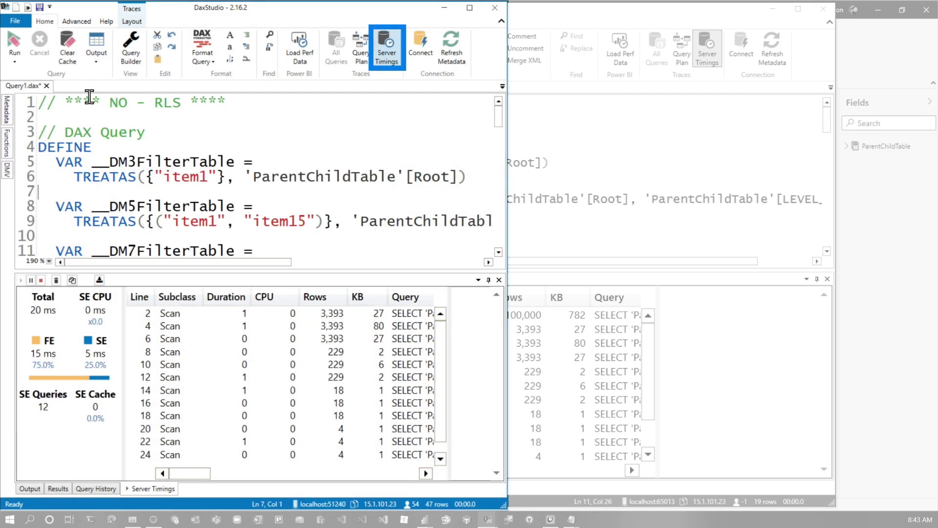
click(15, 40)
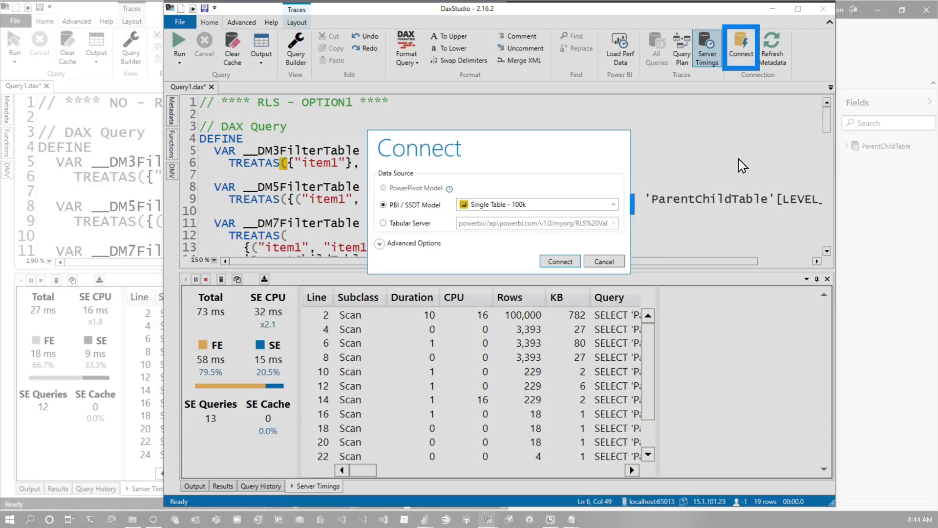
Run the Option1-role query on the 1m model with Server Timings on: 2,123 ms
click(412, 240)
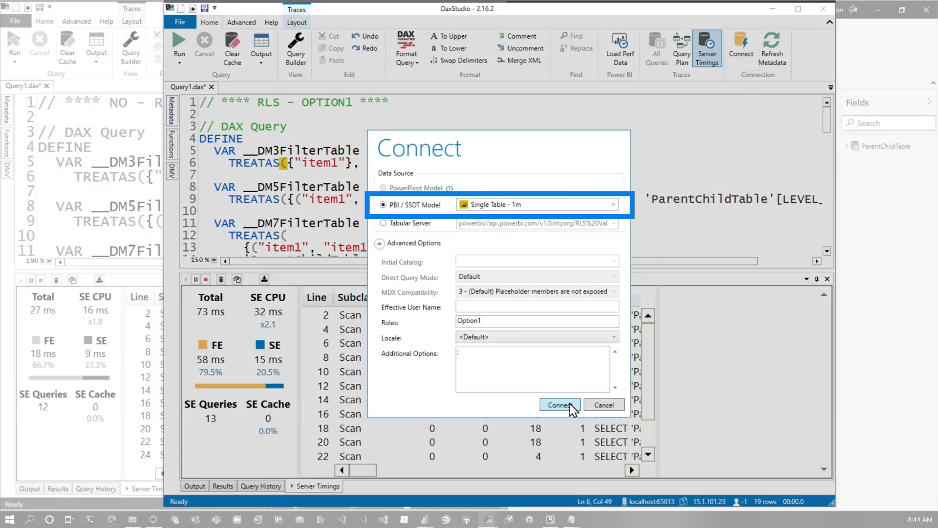
click(569, 404)
click(709, 53)
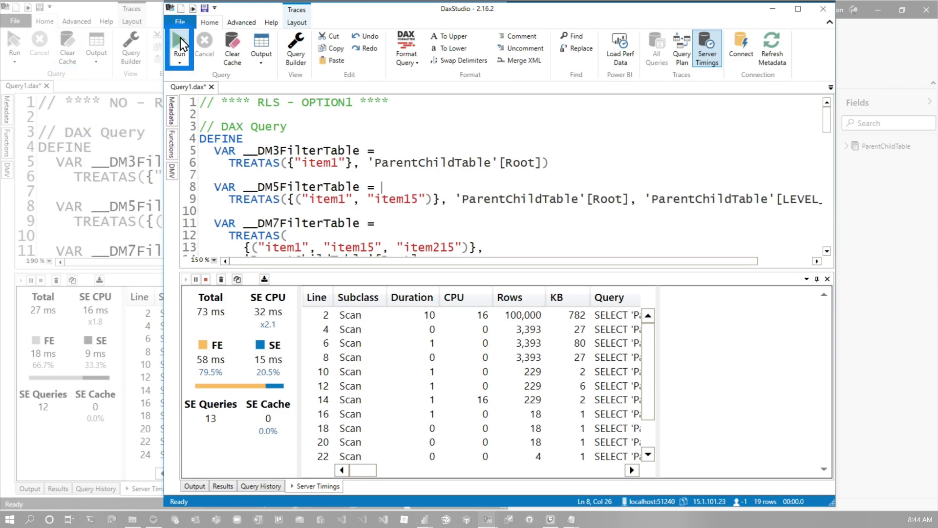
click(180, 45)
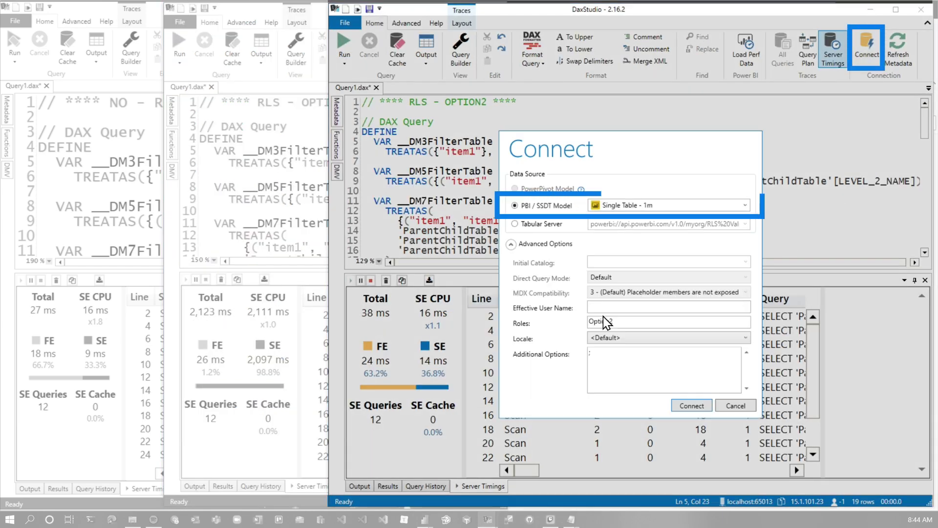
Connect the RLS - OPTION2 window to the Single Table - 1m model and re-enable Server Timings
click(692, 406)
click(837, 61)
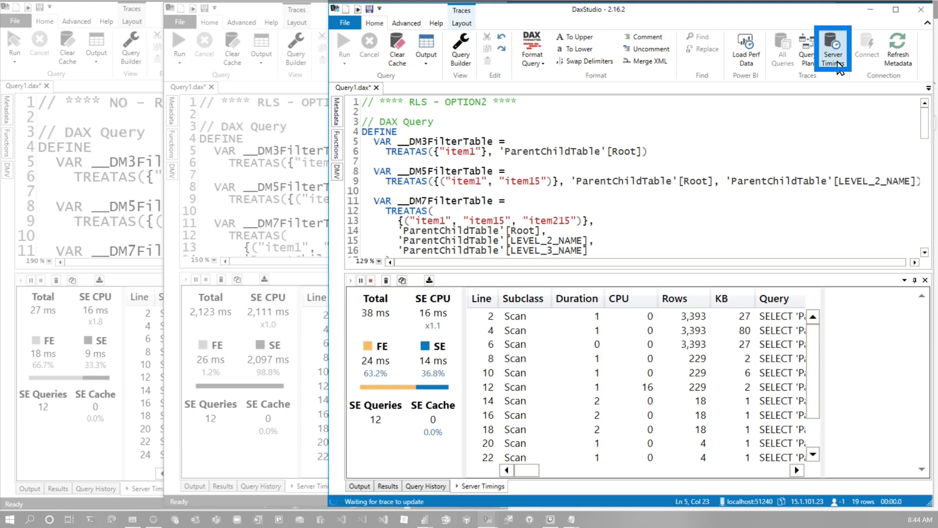